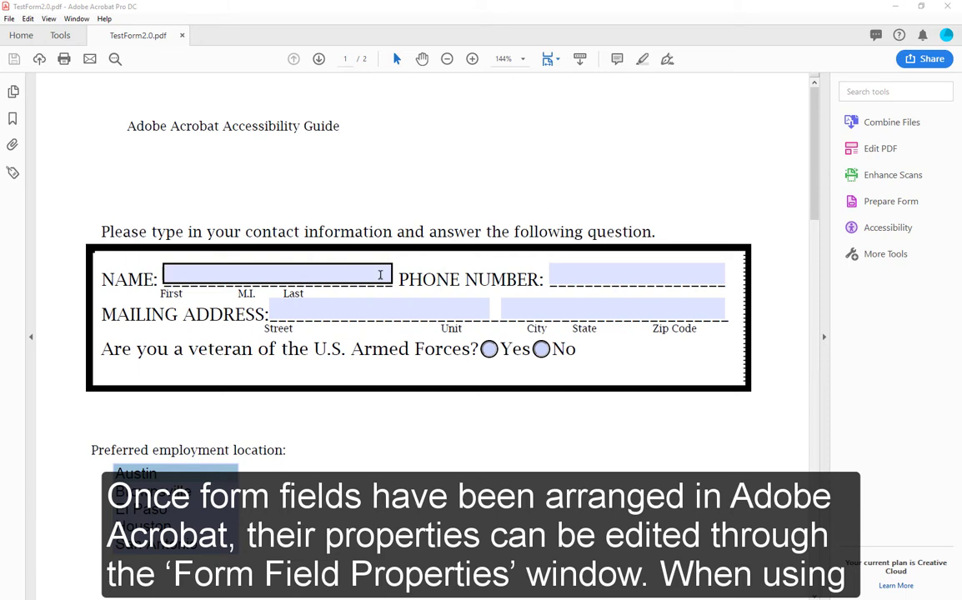
click(381, 276)
click(632, 281)
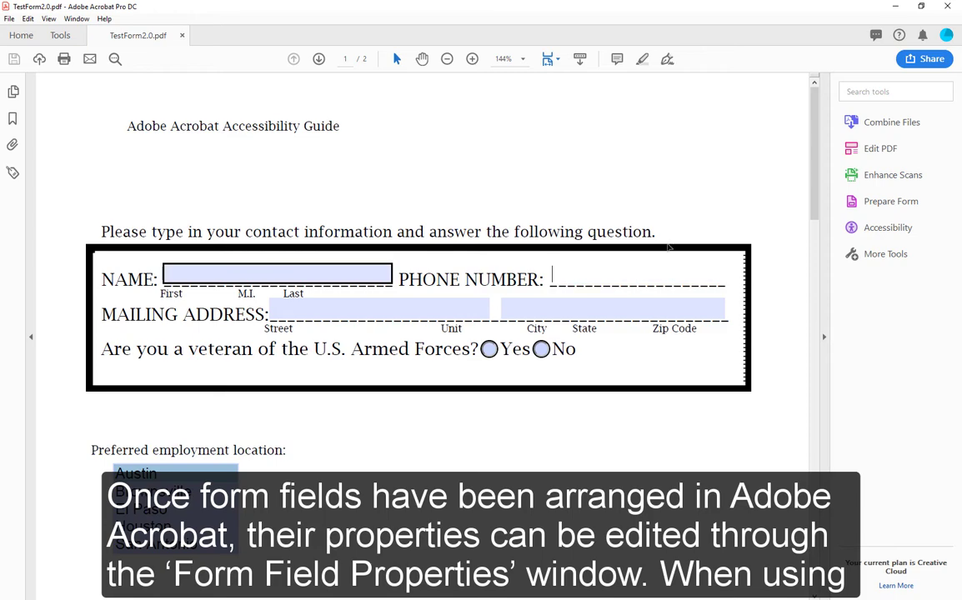
click(687, 208)
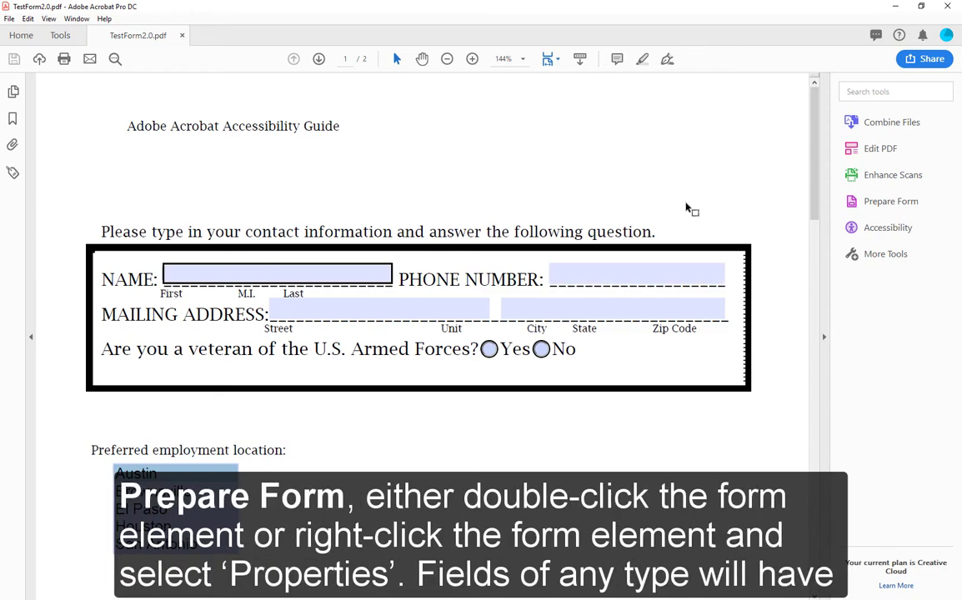
Put the PDF form into Prepare Form editing mode and open the properties of the Full Name text field
click(876, 210)
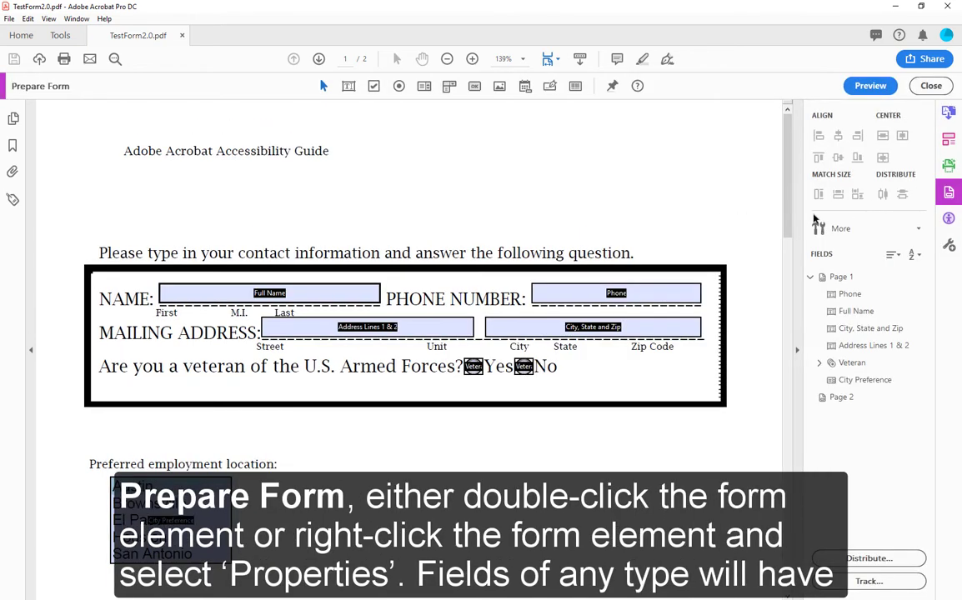
right_click(326, 302)
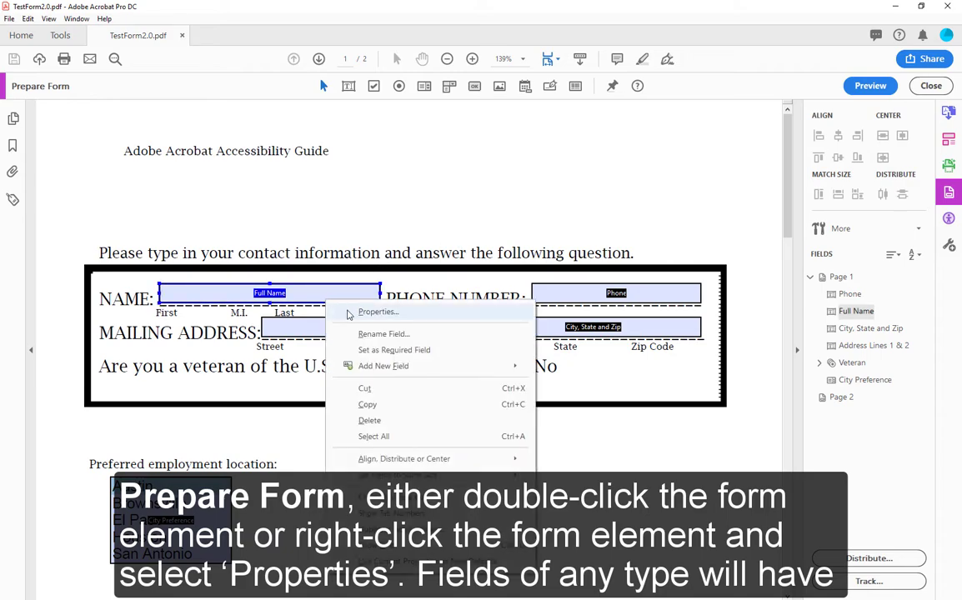
click(348, 313)
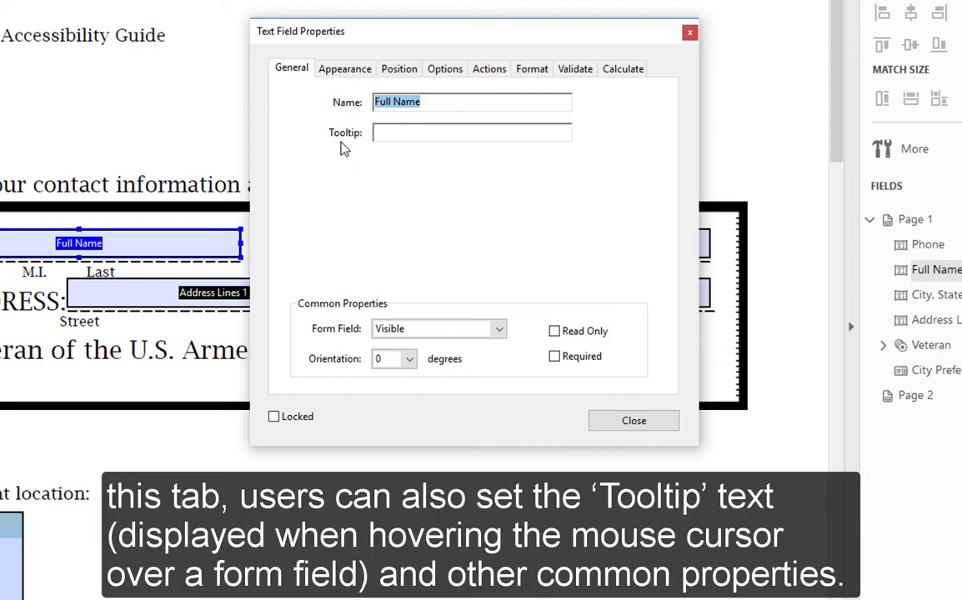
Give the Full Name field the tooltip "First name, middle intitial and last name.", keep it Visible and mark it as Required
click(380, 134)
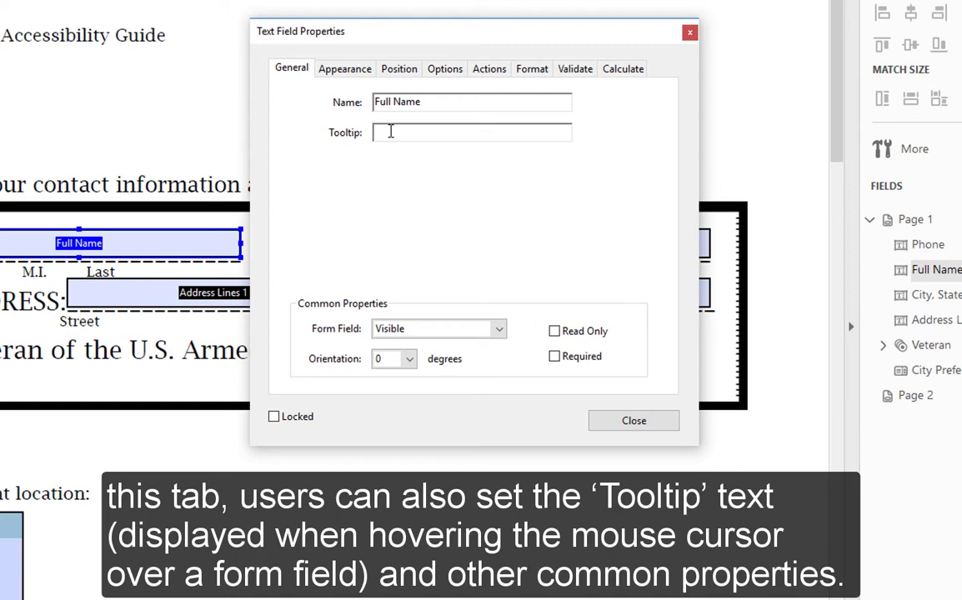
text(First name, middle intitial and last name.)
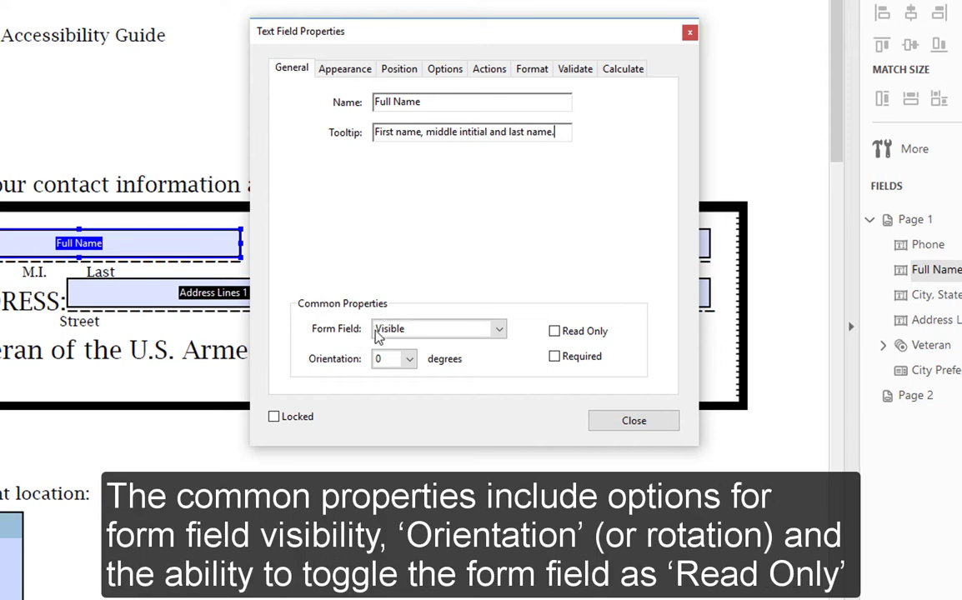
click(471, 332)
click(478, 305)
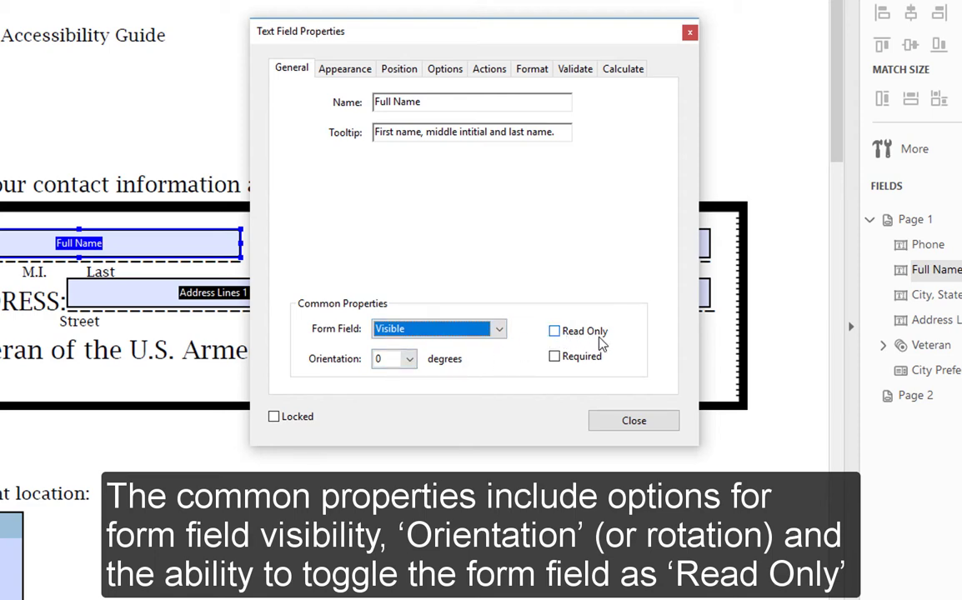
click(554, 358)
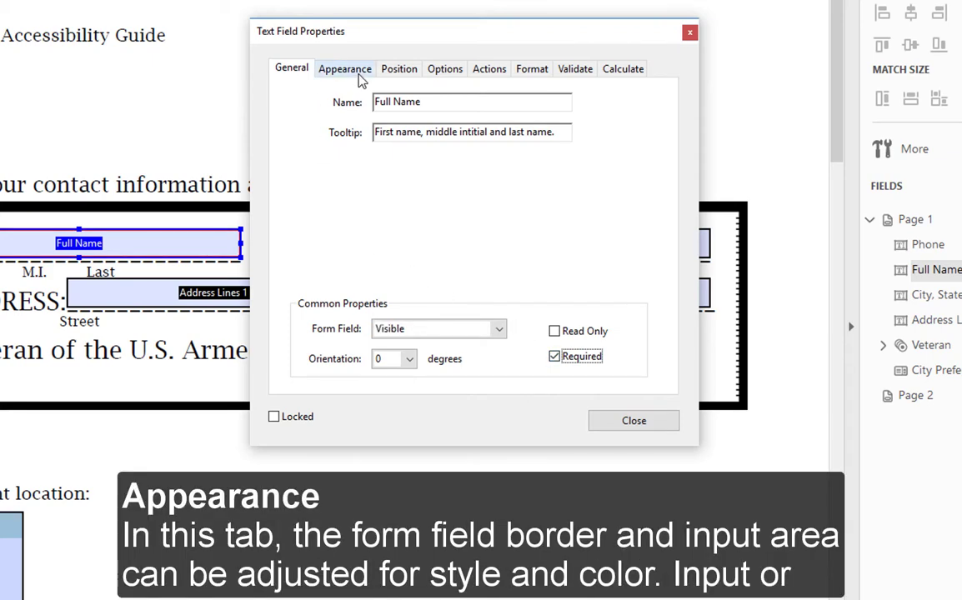
Review the Full Name field's appearance settings and keep its height and width fixed when changing the position, with units in Inches
click(361, 79)
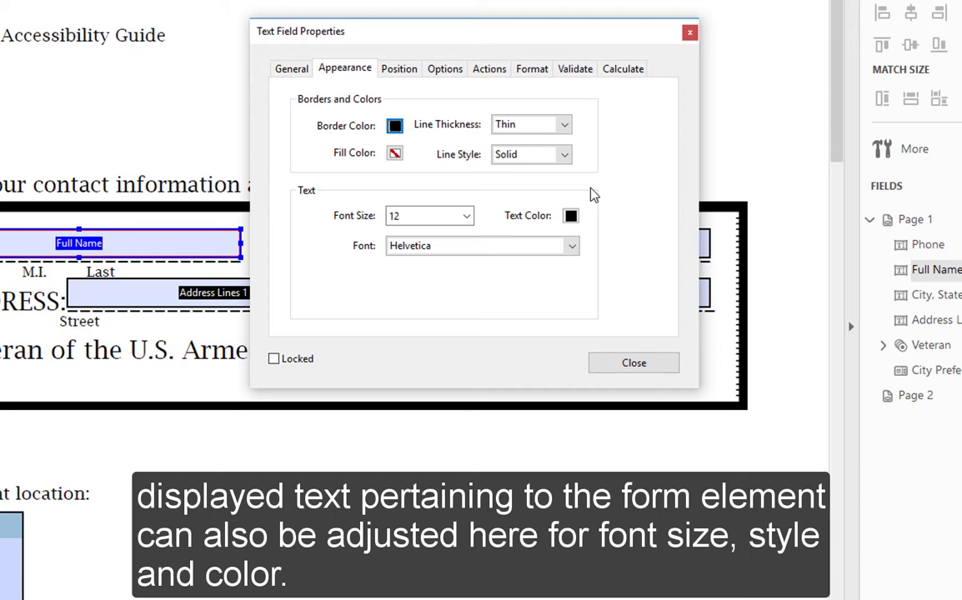
click(401, 75)
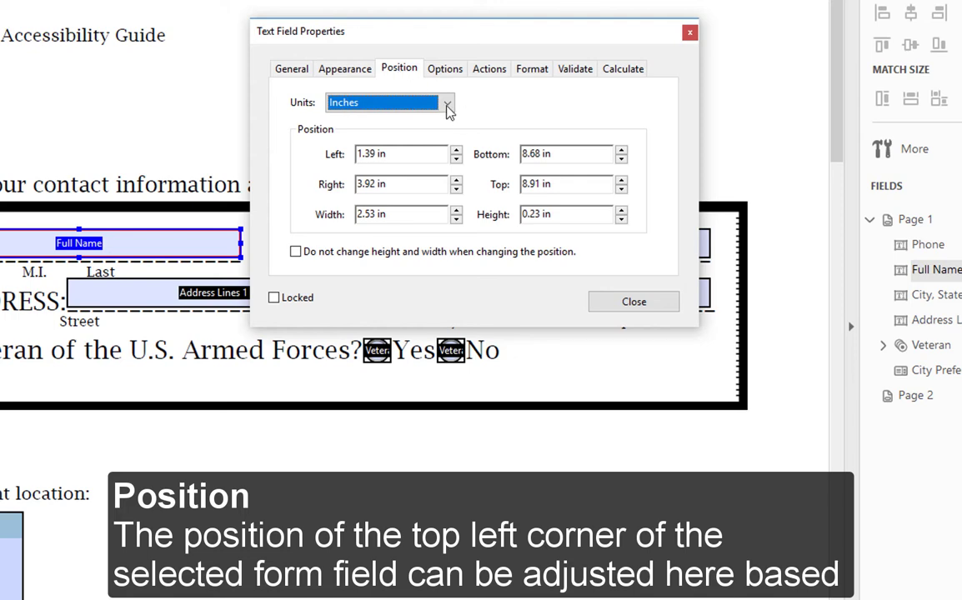
click(446, 105)
click(448, 107)
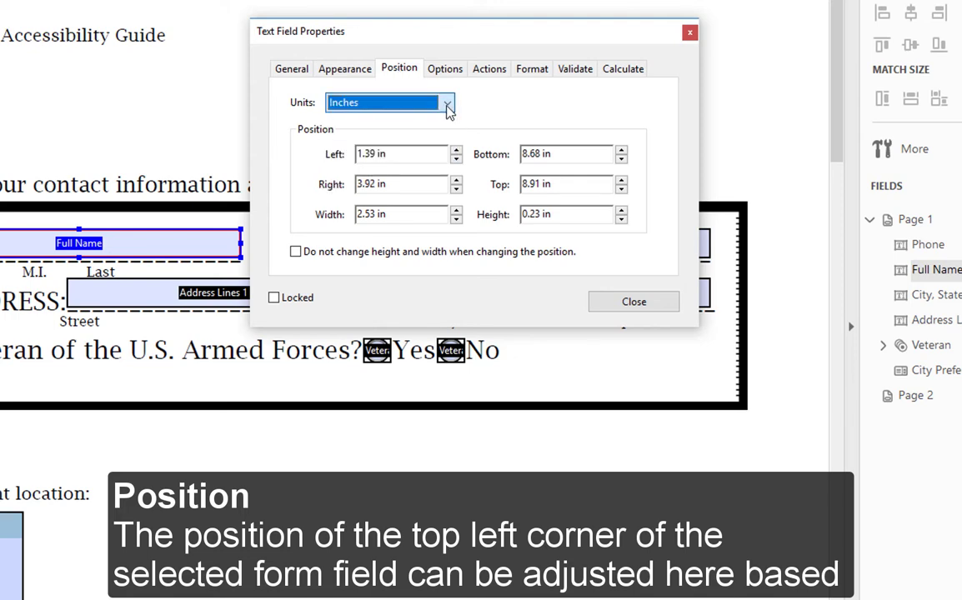
click(297, 252)
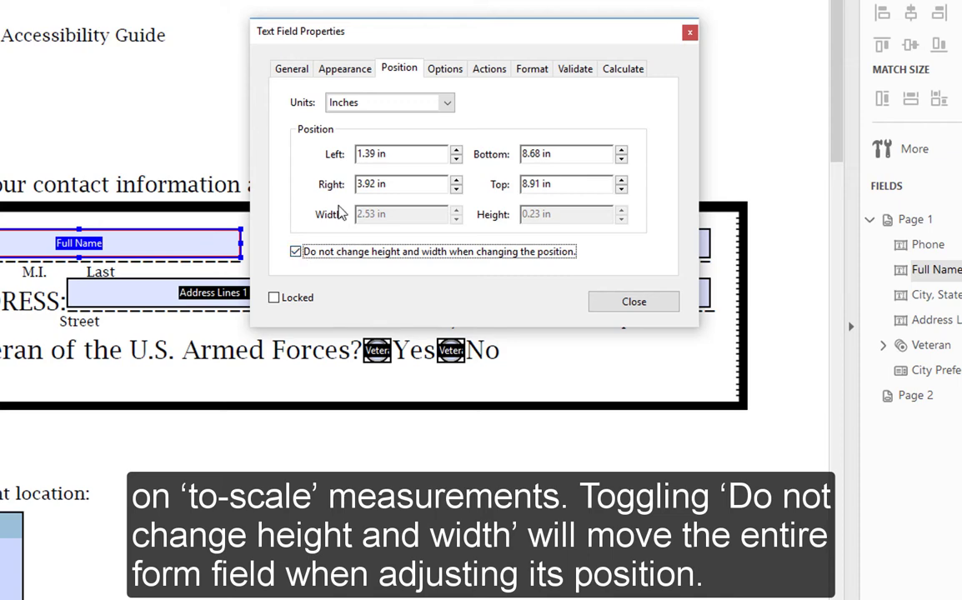
Choose Mouse Enter as the trigger and "Open a web link" as the action for the Full Name field
click(488, 70)
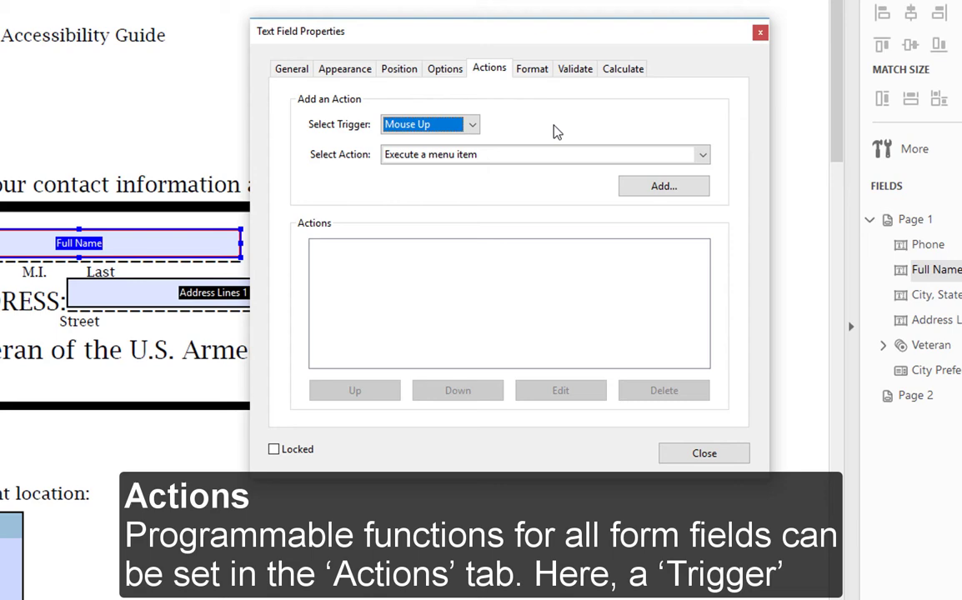
click(472, 125)
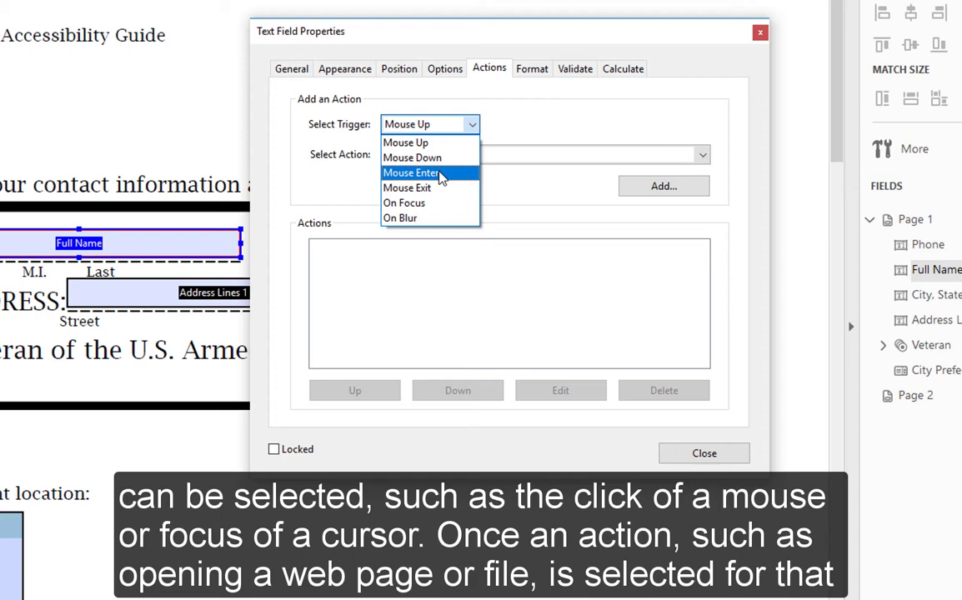
click(441, 173)
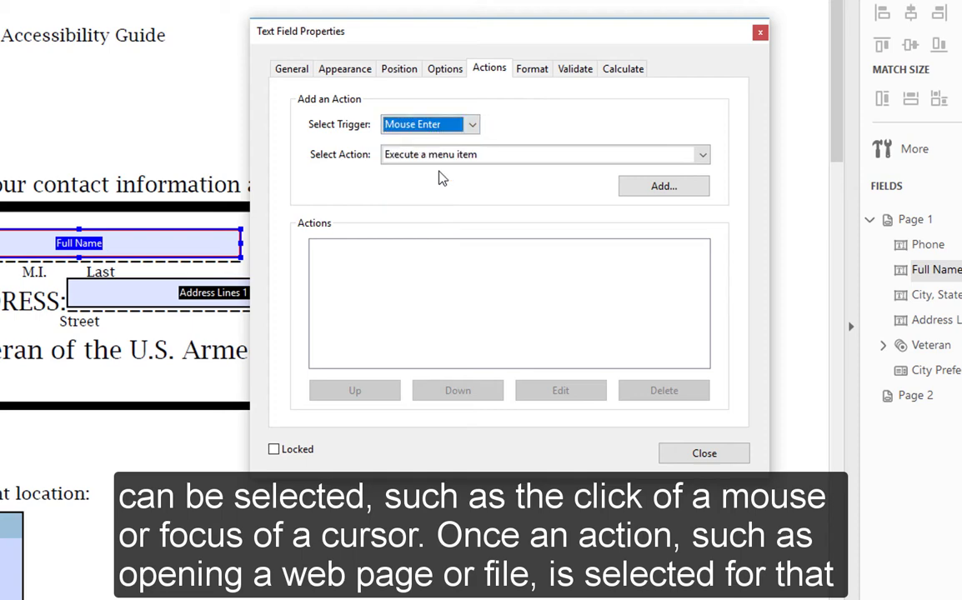
click(511, 156)
scroll(467, 250, down, 2)
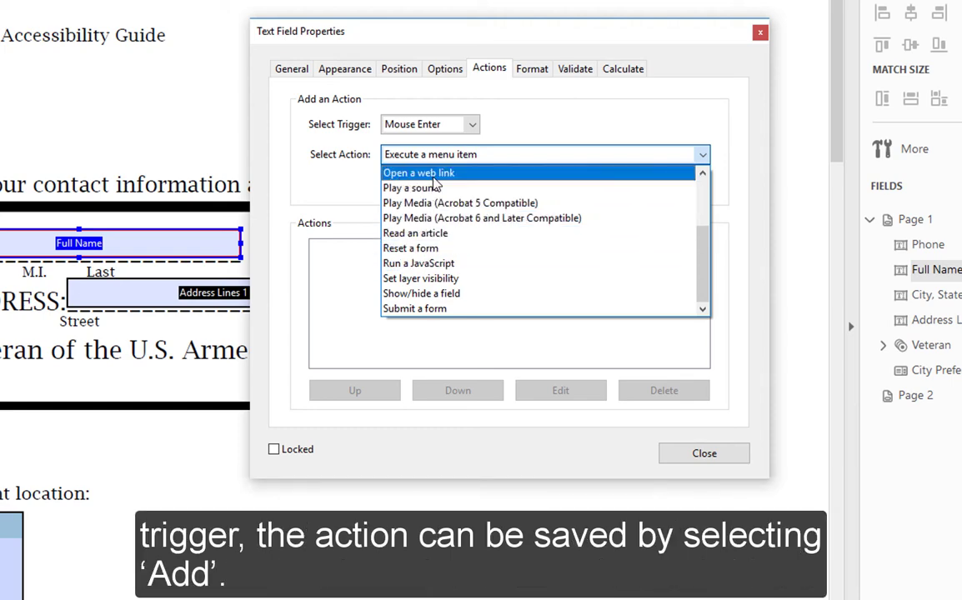
click(483, 174)
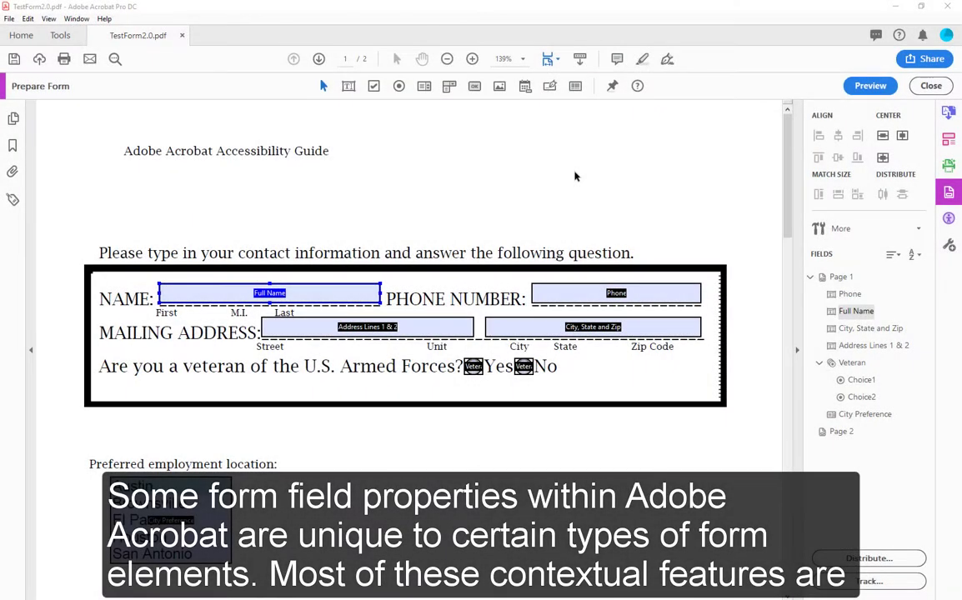
Reopen the Full Name field's properties, keep its alignment Left and limit its input to 30 characters
scroll(584, 179, down, 3)
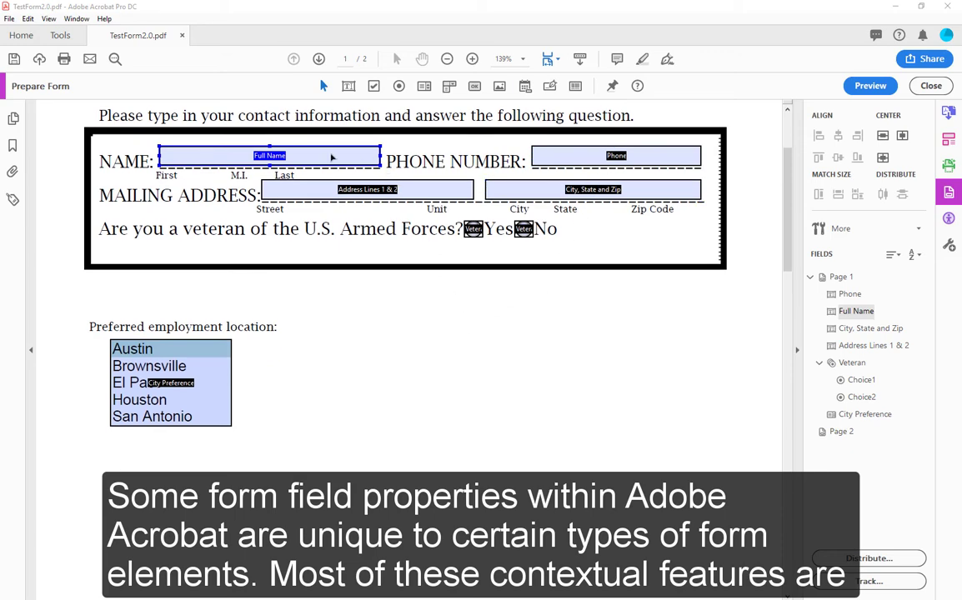
right_click(331, 157)
click(366, 167)
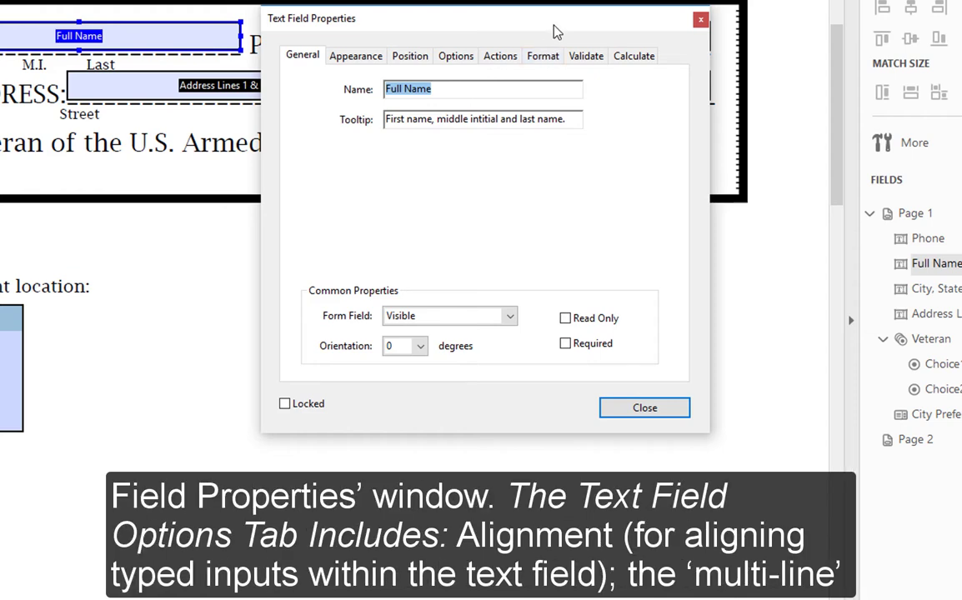
click(462, 60)
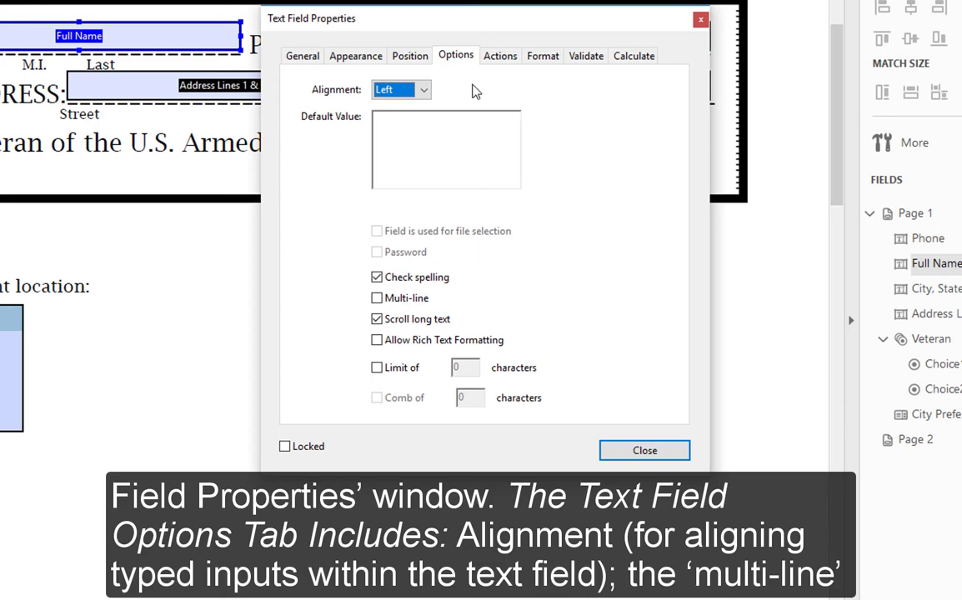
click(420, 92)
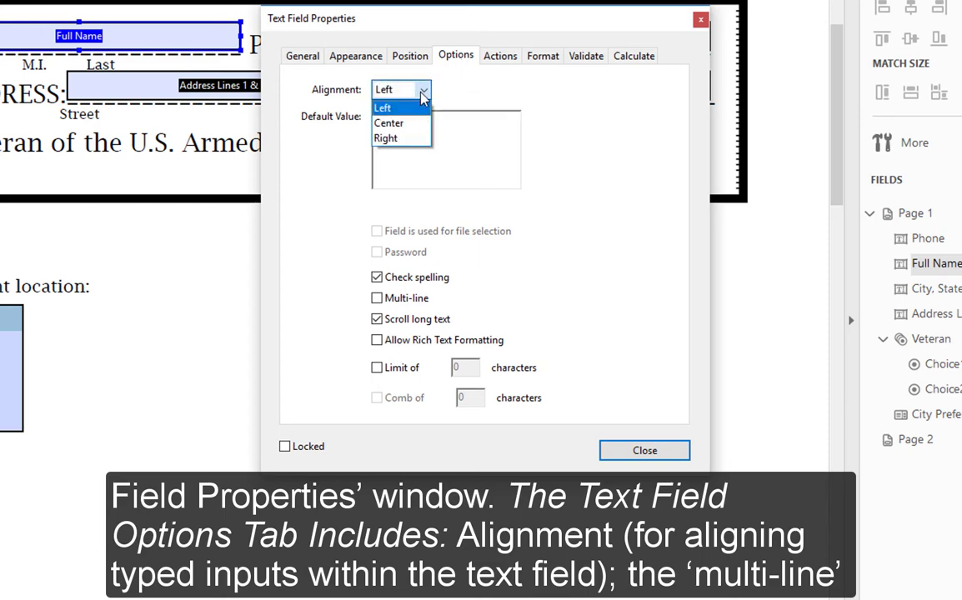
click(423, 92)
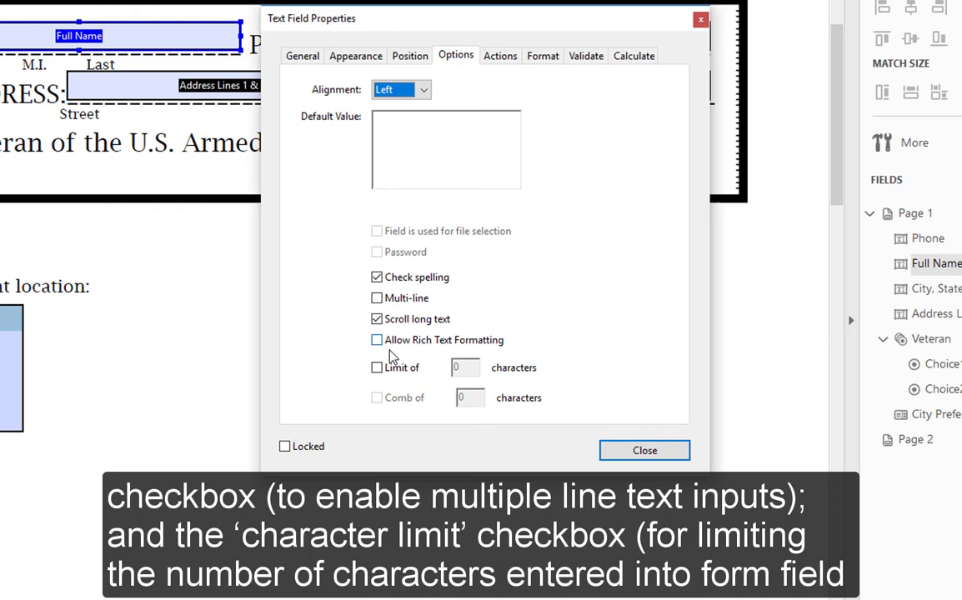
click(377, 367)
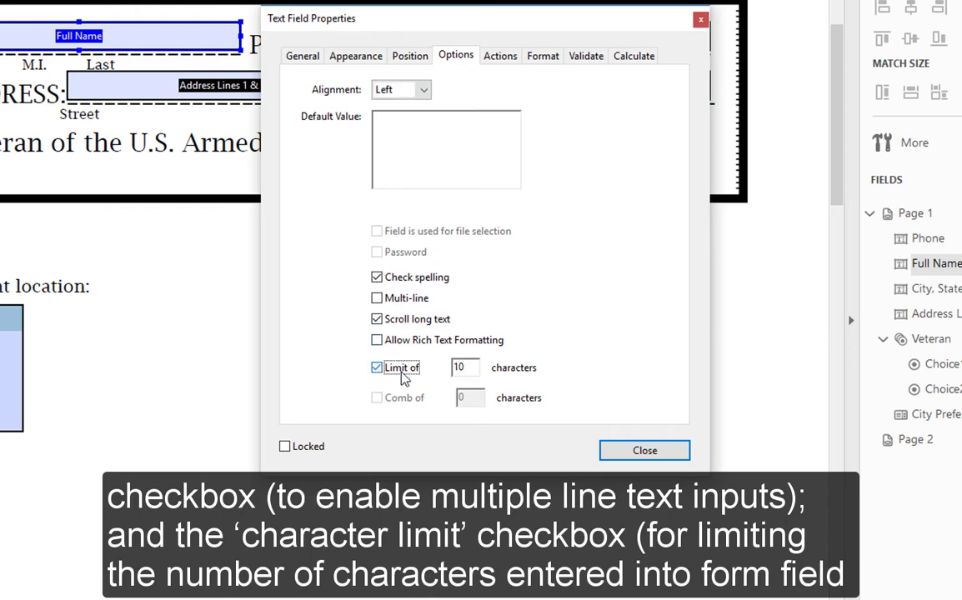
key(BackSpace)
key(BackSpace)
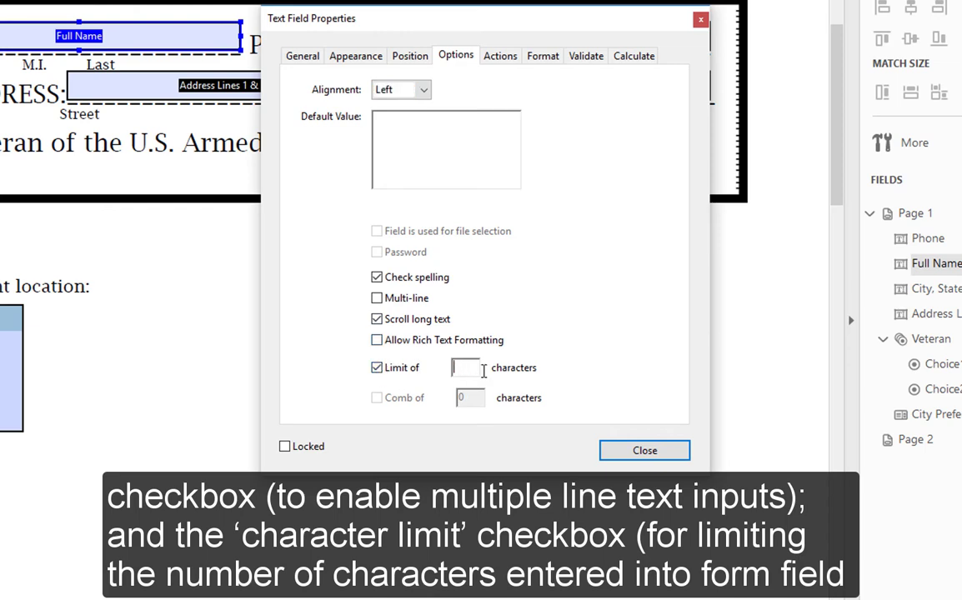
text(30)
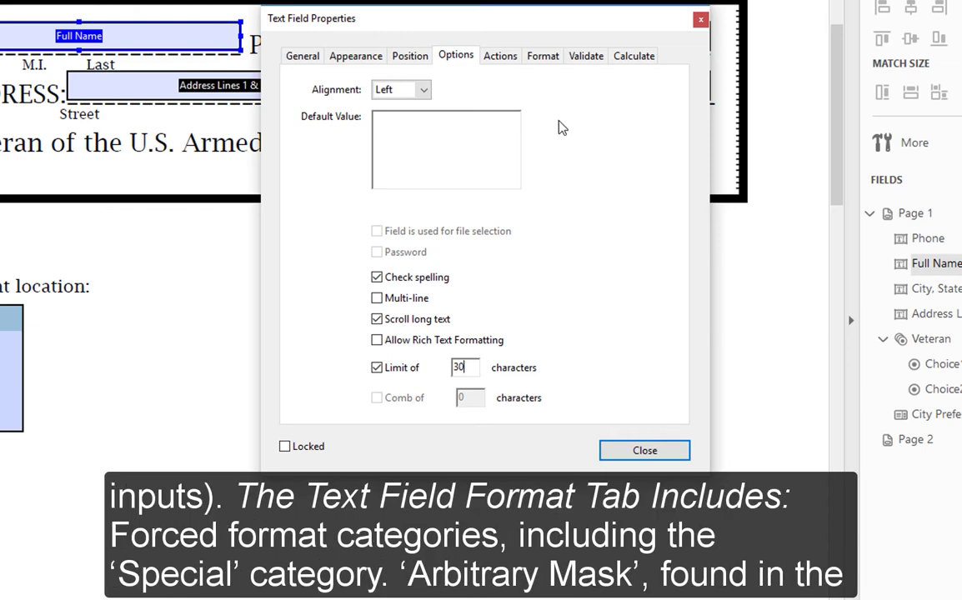
Set the Full Name field's format category to Special with the Arbitrary Mask "O" and close its properties
click(540, 66)
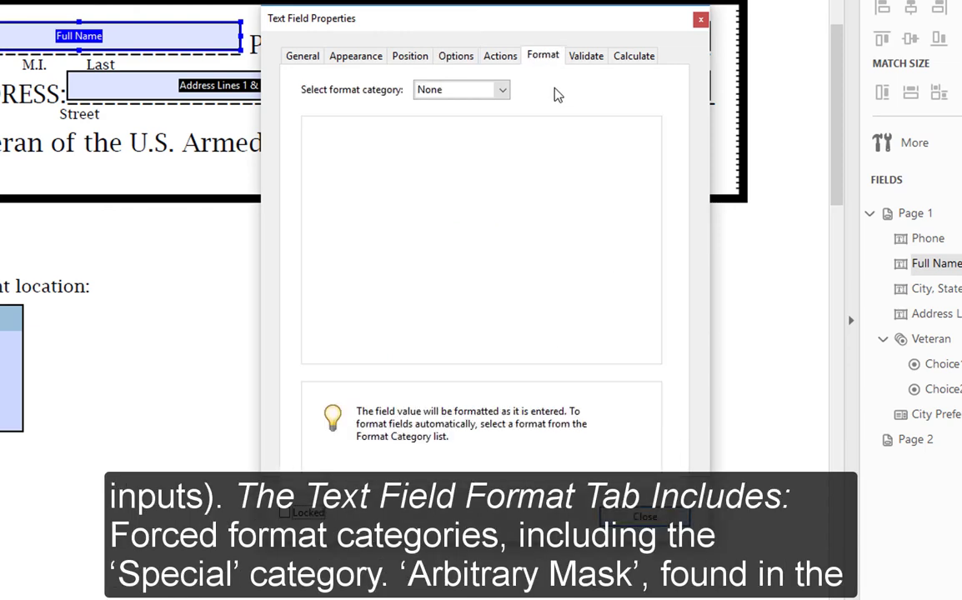
click(501, 91)
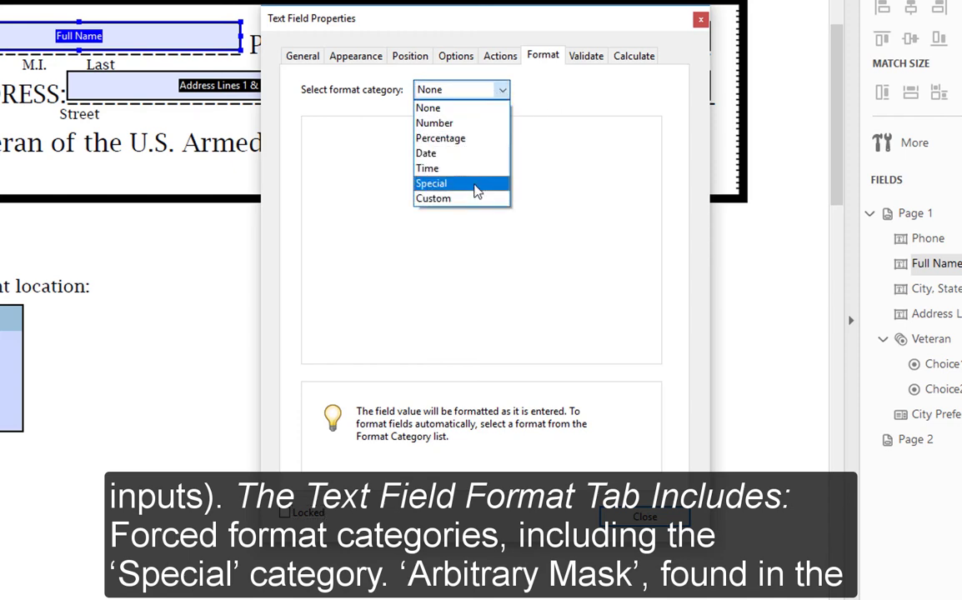
click(475, 185)
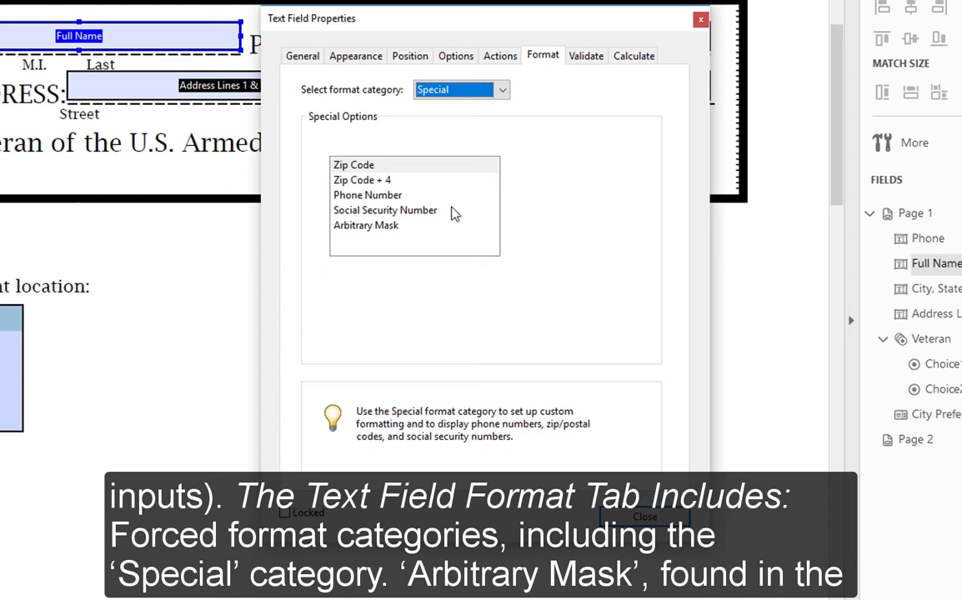
click(373, 226)
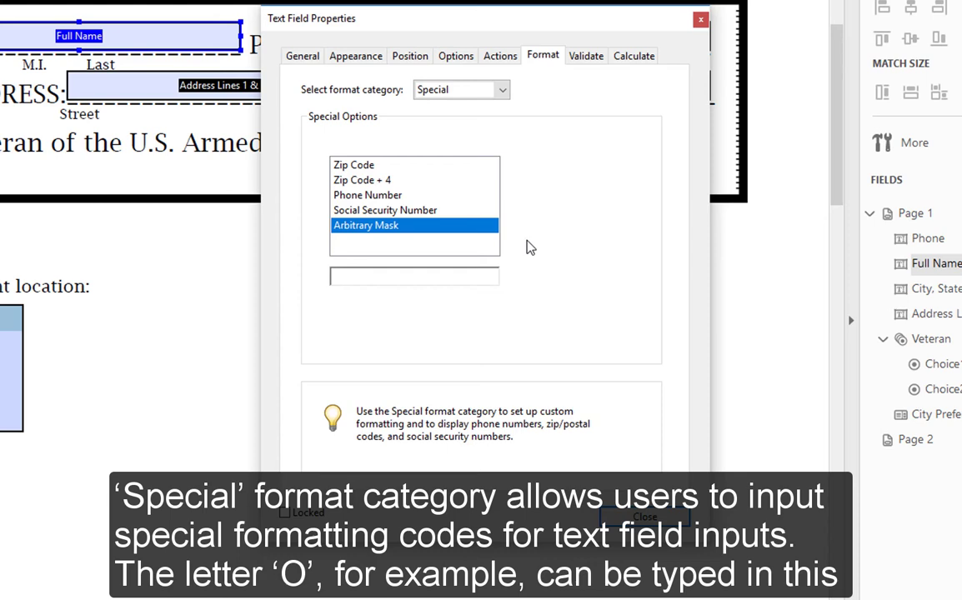
click(442, 273)
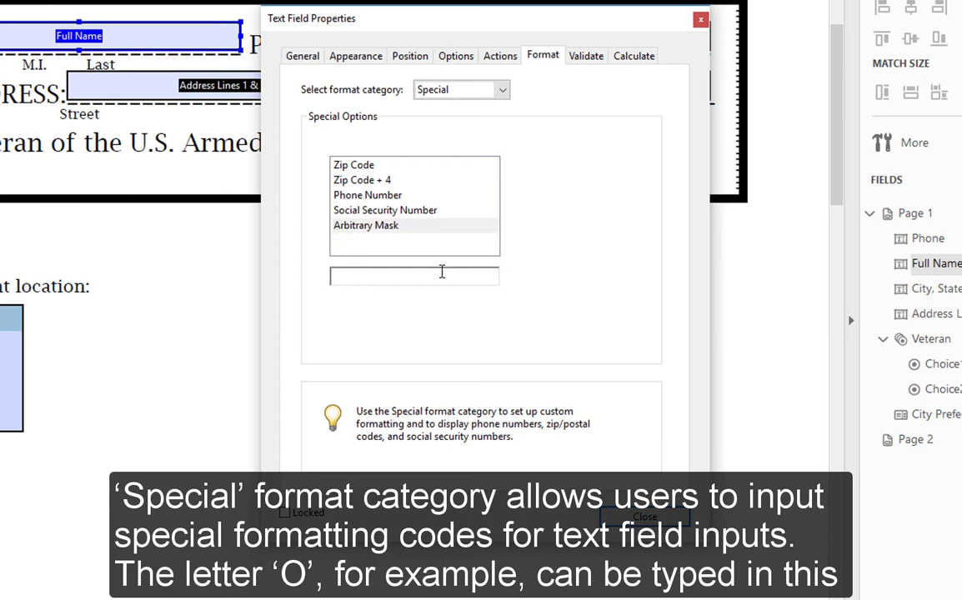
text(O)
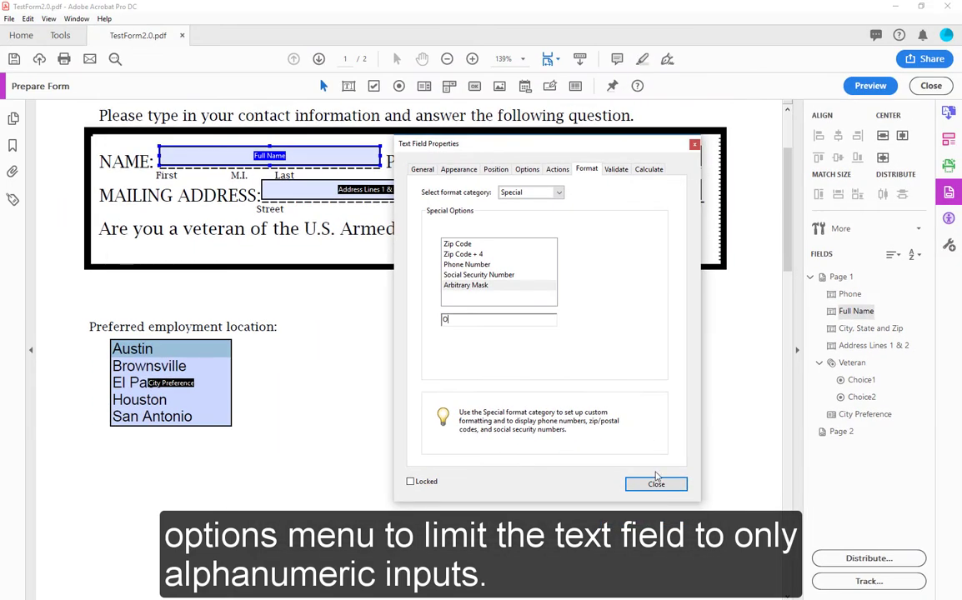
click(655, 484)
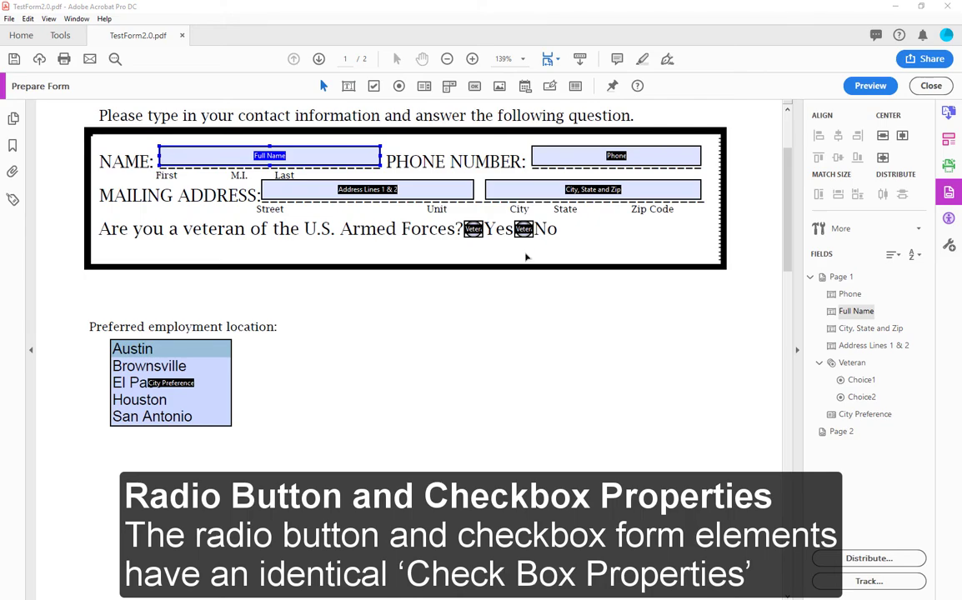
Review the button style choices of the veteran No radio button, keep Circle, and close its properties
right_click(523, 228)
click(543, 241)
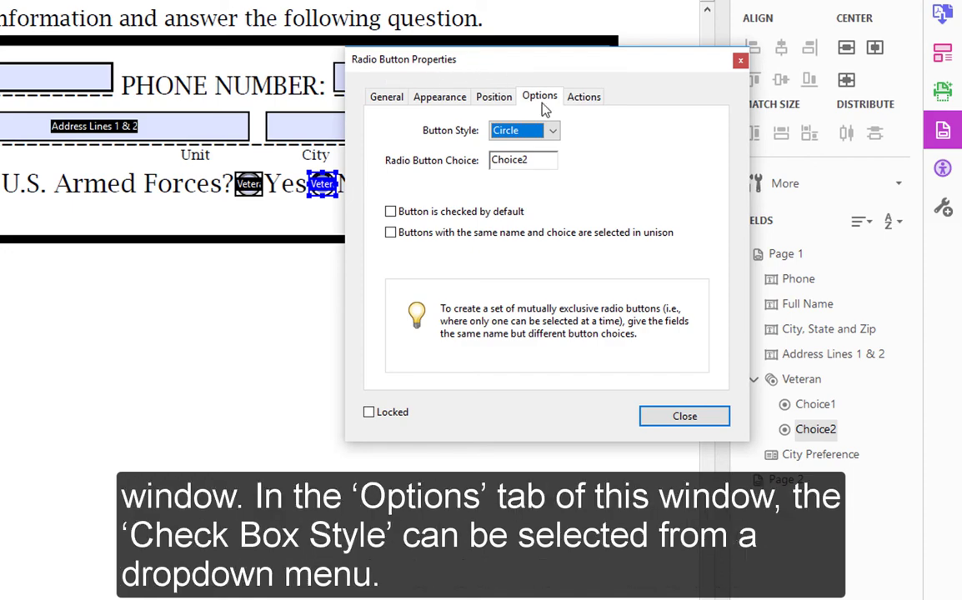
click(551, 131)
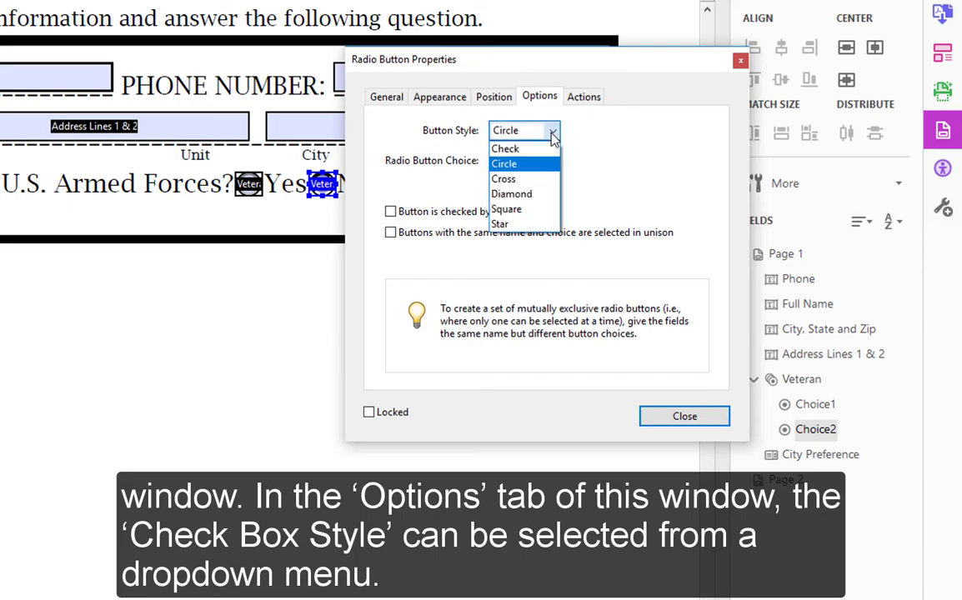
click(503, 164)
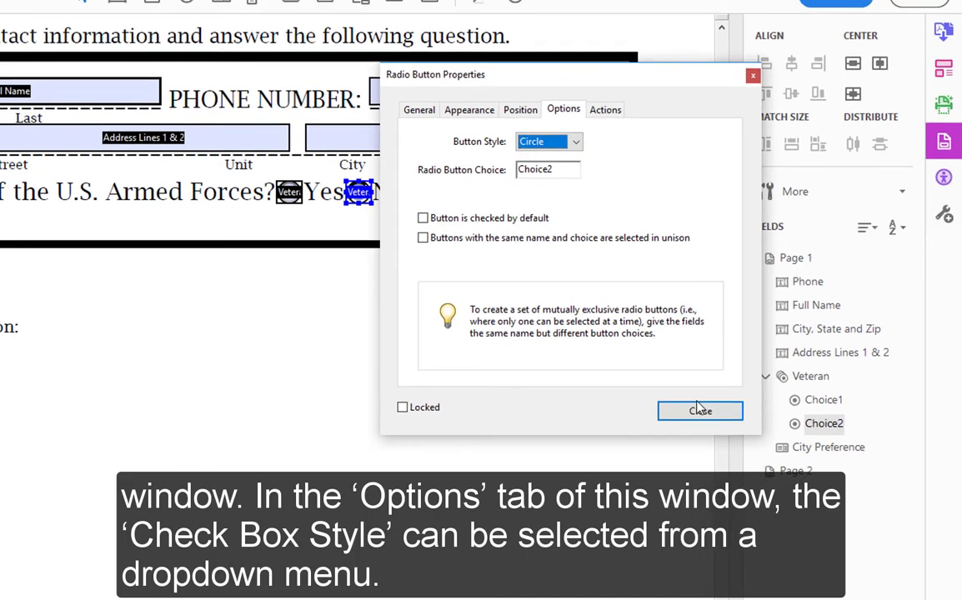
click(684, 416)
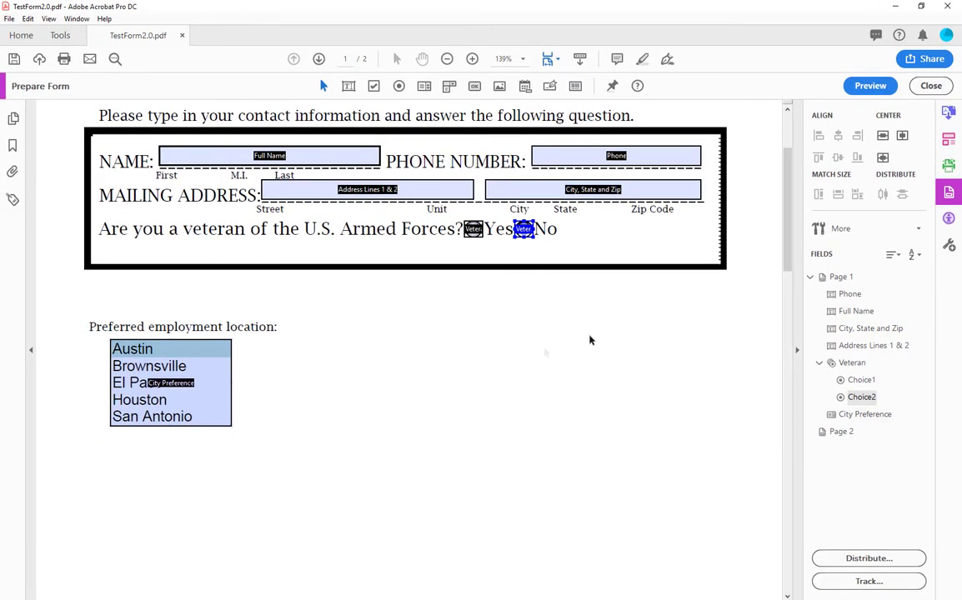
Open the City Preference list box's properties and add "Dallas" to its item list
key(Tab)
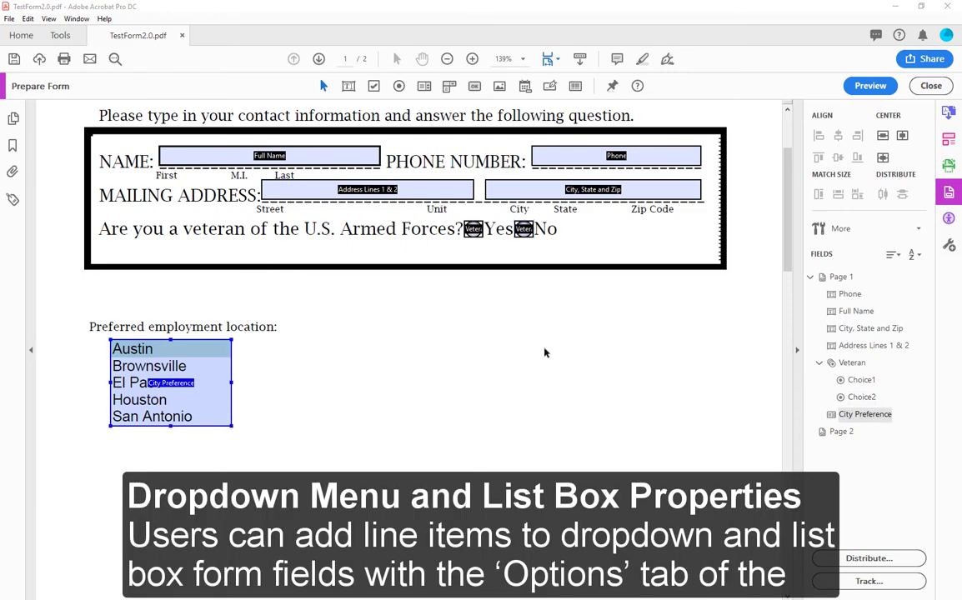
scroll(544, 352, down, 3)
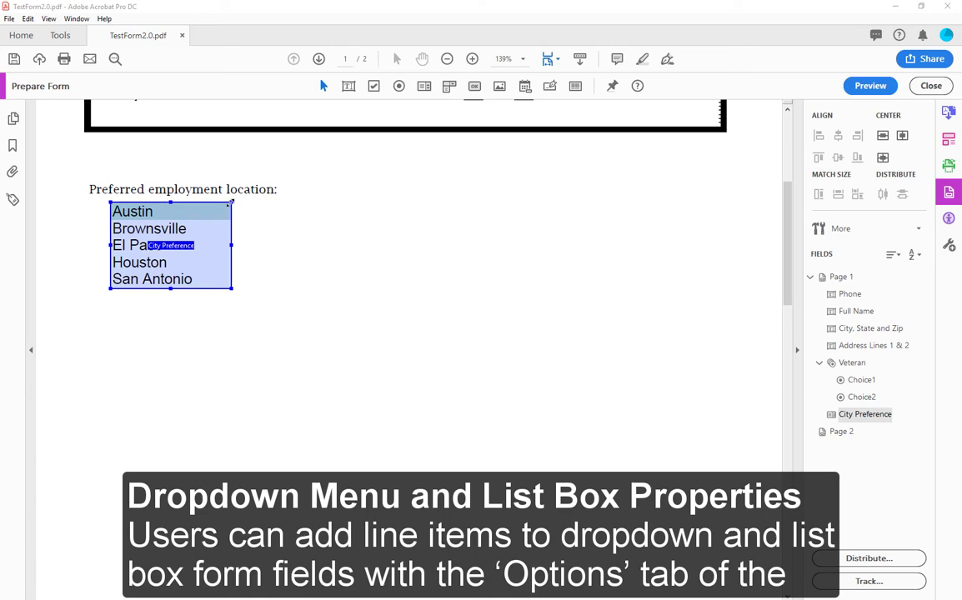
right_click(231, 203)
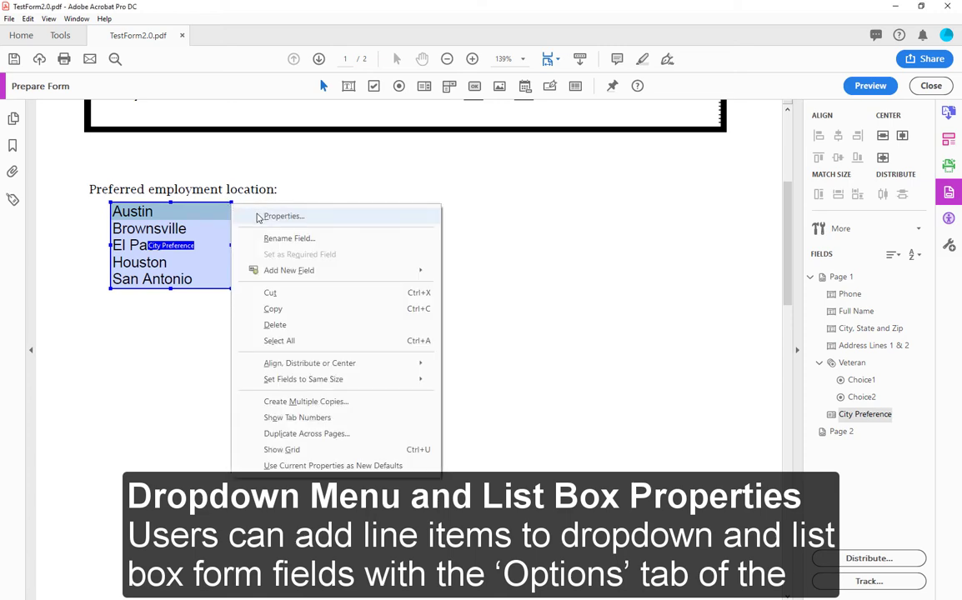
click(258, 217)
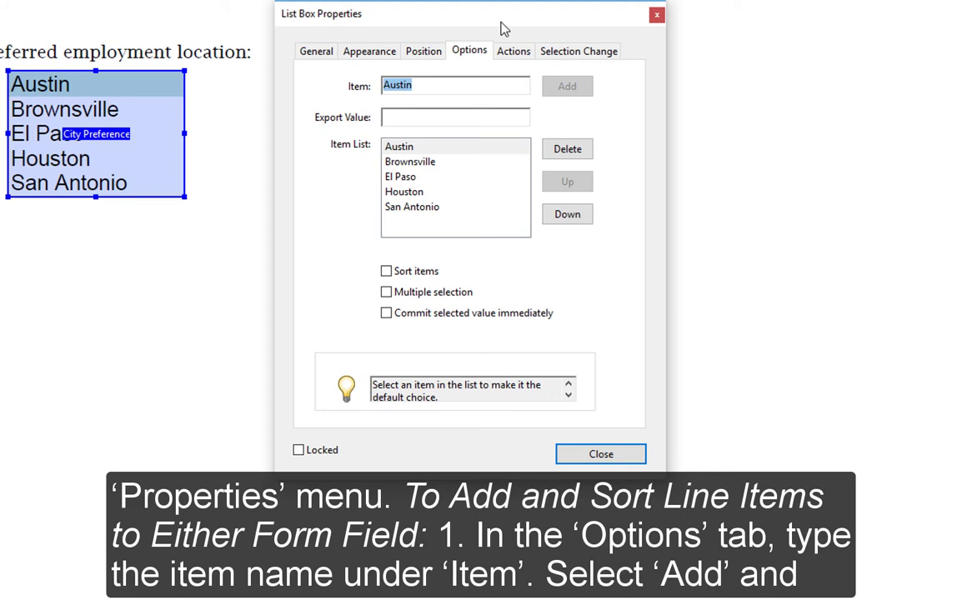
click(430, 81)
drag(429, 82, 382, 86)
text(D)
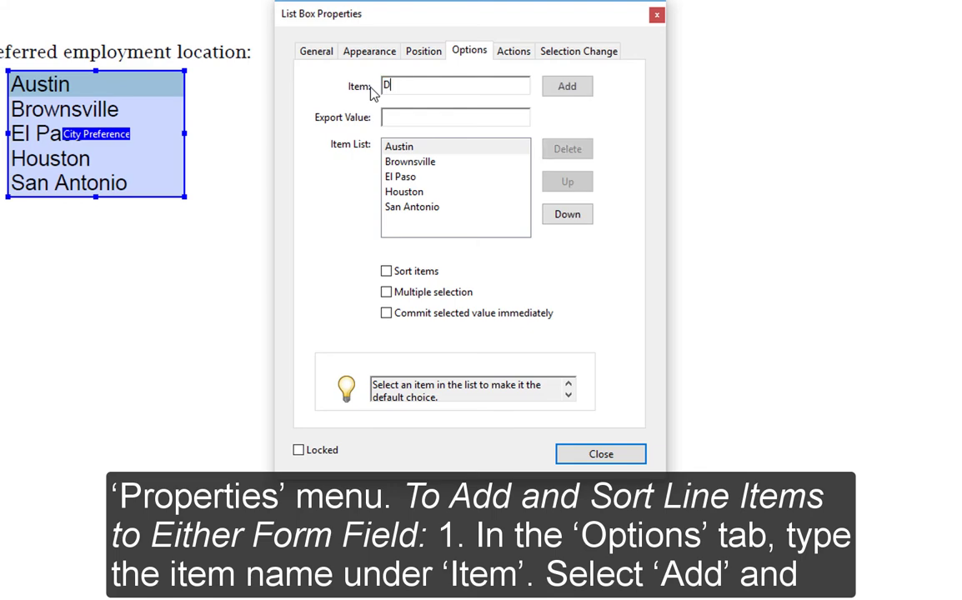
text(allas)
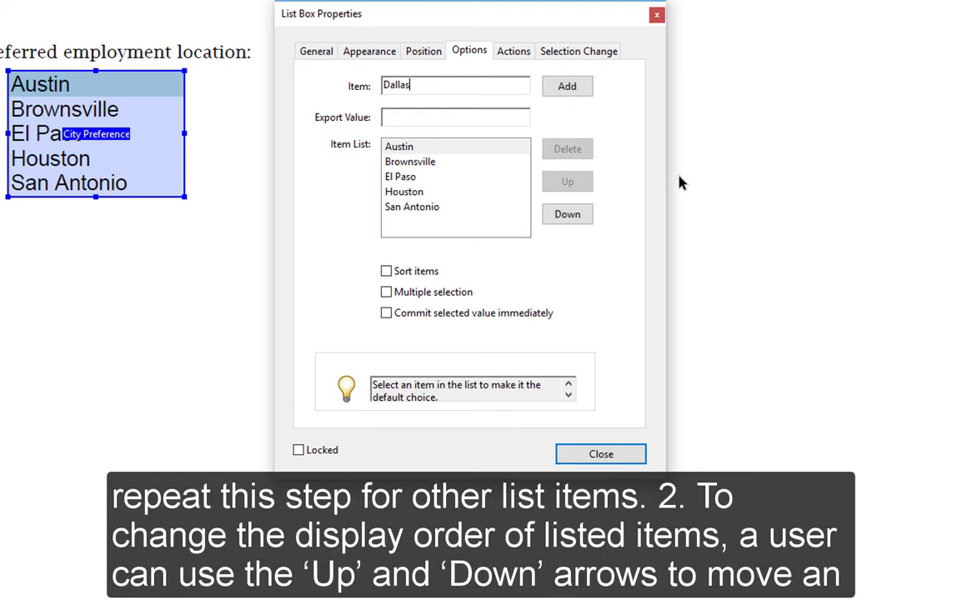
click(567, 90)
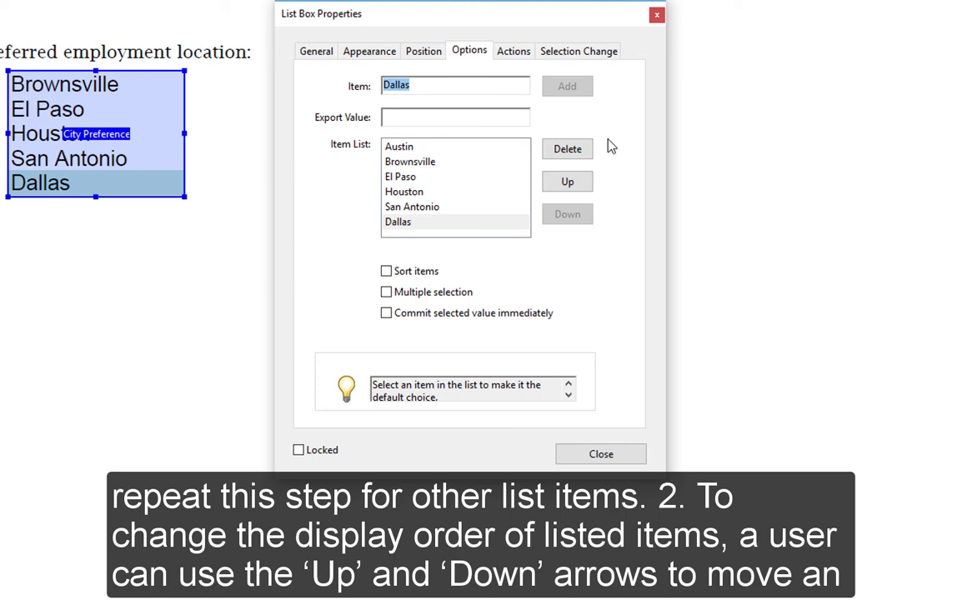
Move Dallas two places up the City Preference item list and one place back down
click(580, 189)
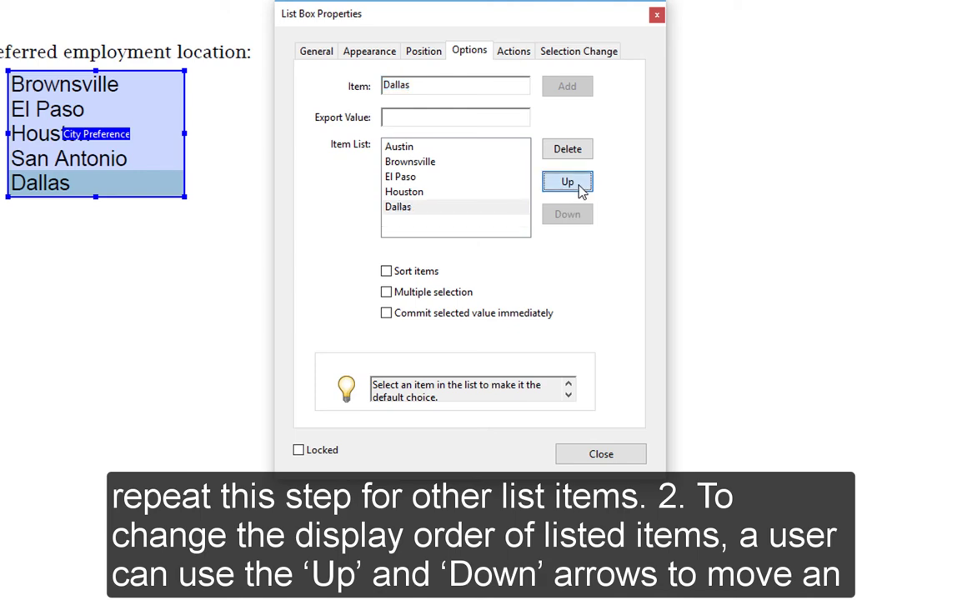
click(580, 189)
click(575, 217)
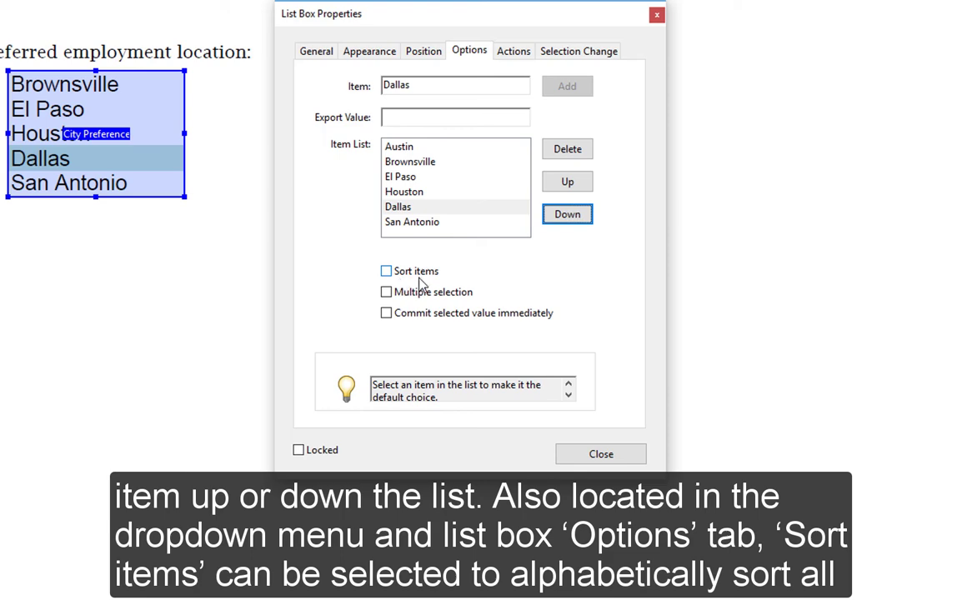
Enable sorting of items and multiple selection for the City Preference list box
click(386, 272)
click(387, 272)
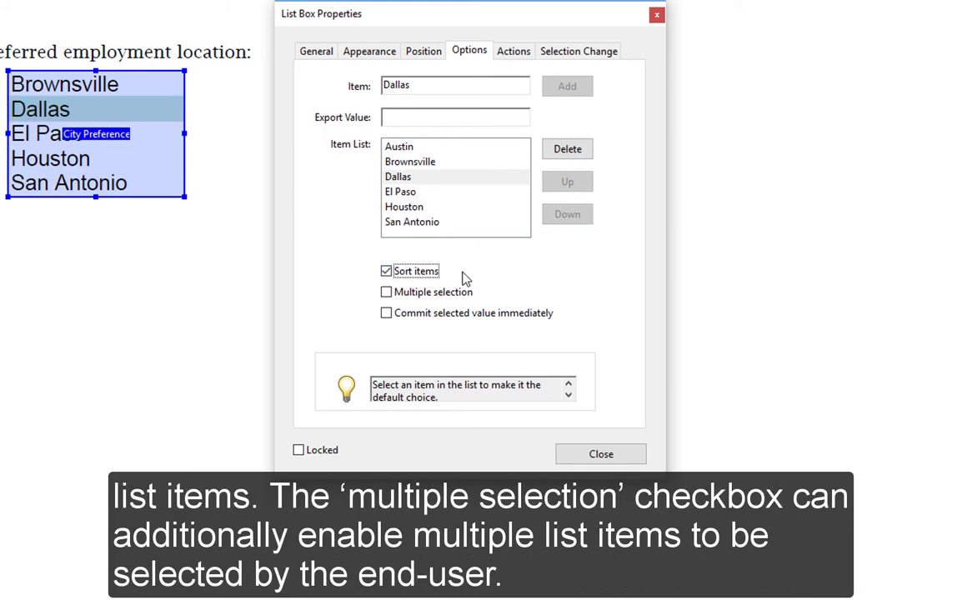
click(412, 291)
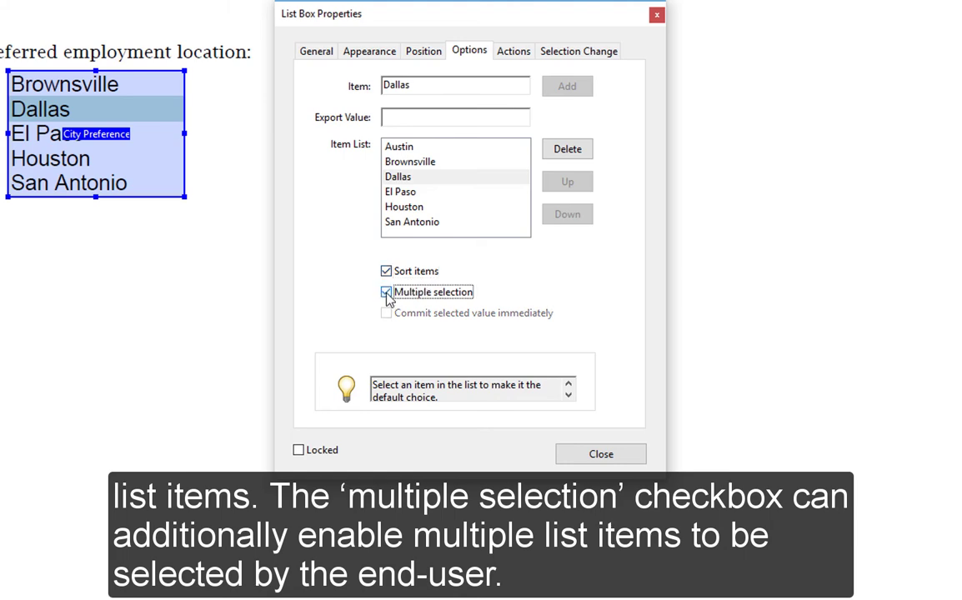